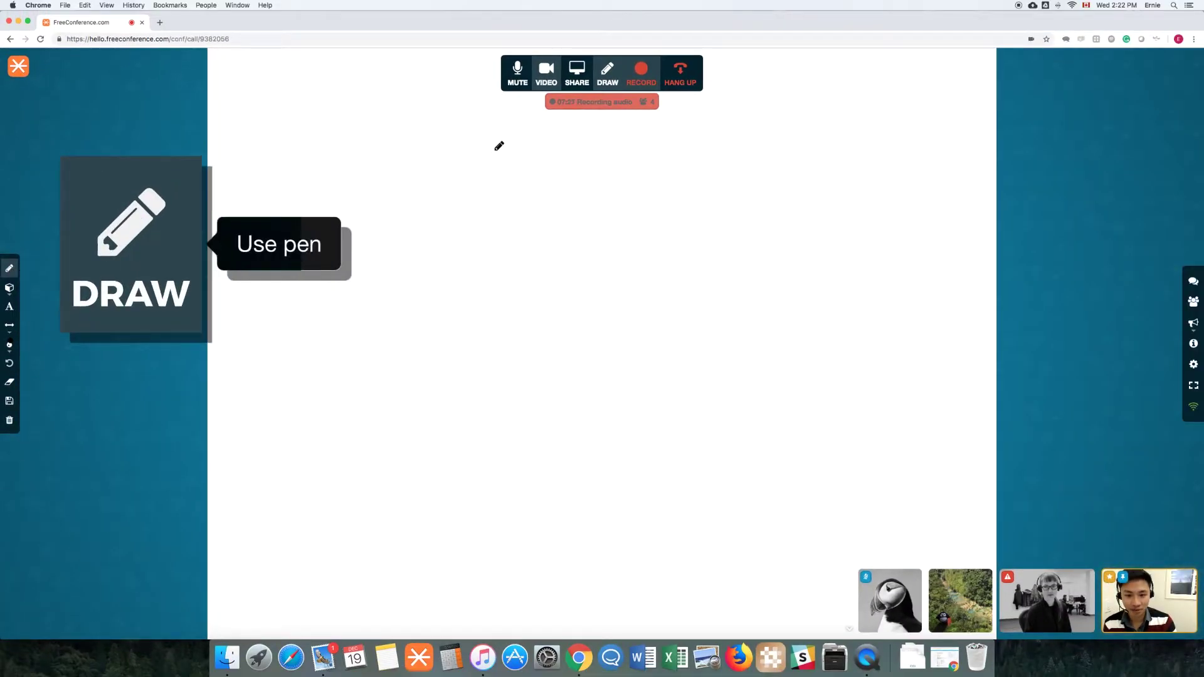
Step: Draw a black diagonal stroke and an angled stroke, then close and reopen the whiteboard to confirm they remain
left_click_drag(494, 149, 431, 217)
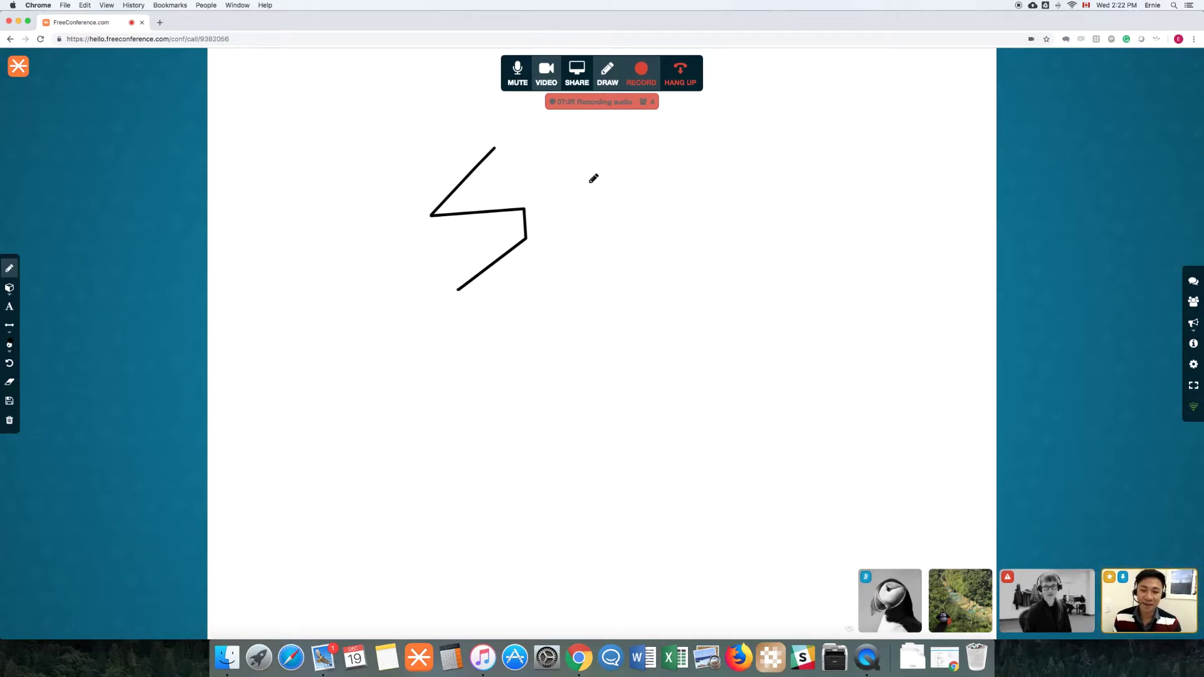
left_click_drag(602, 202, 705, 177)
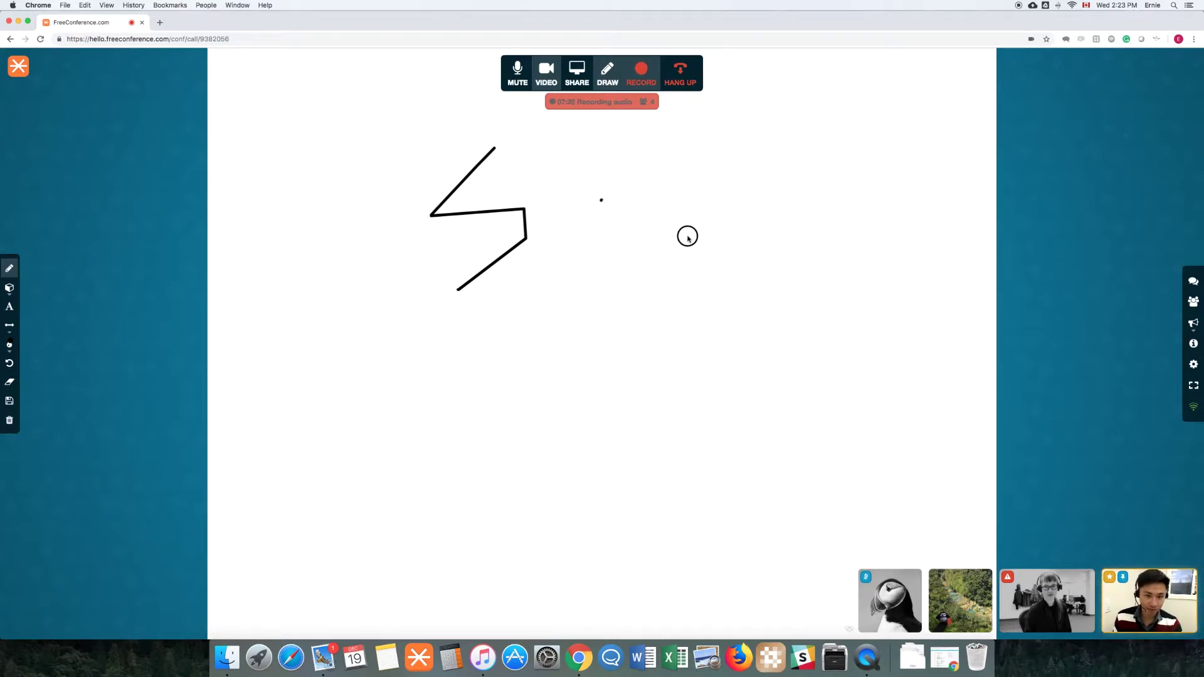
left_click_drag(688, 241, 687, 240)
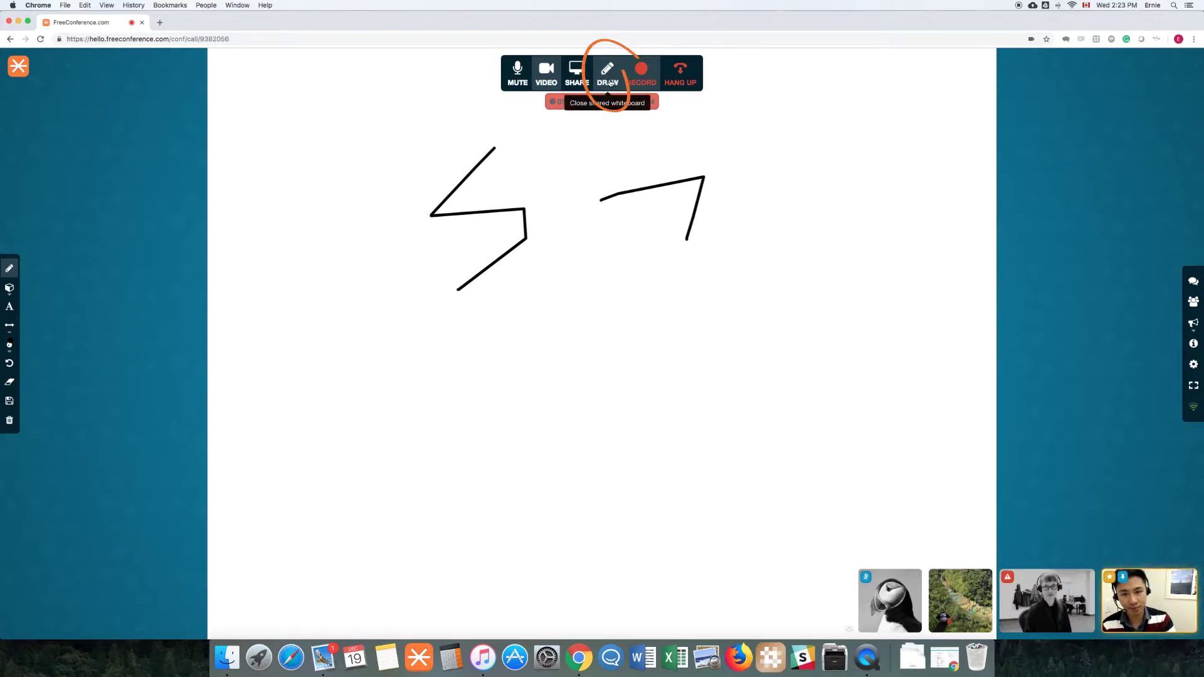
left_click(609, 82)
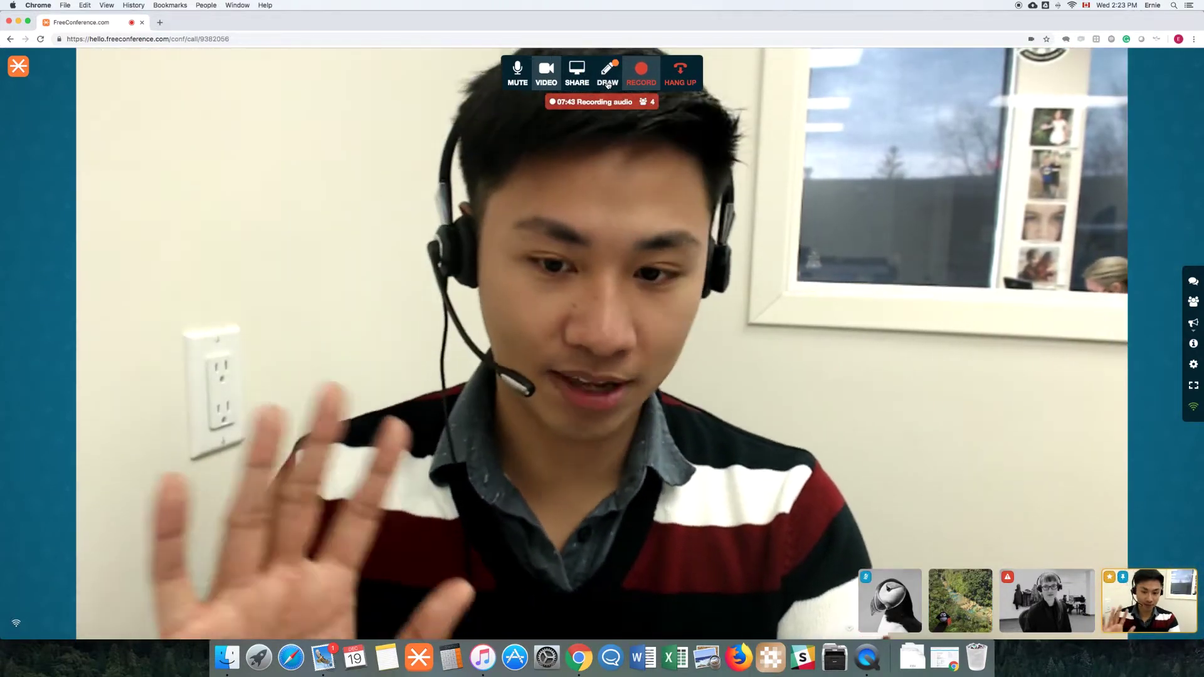
left_click(609, 82)
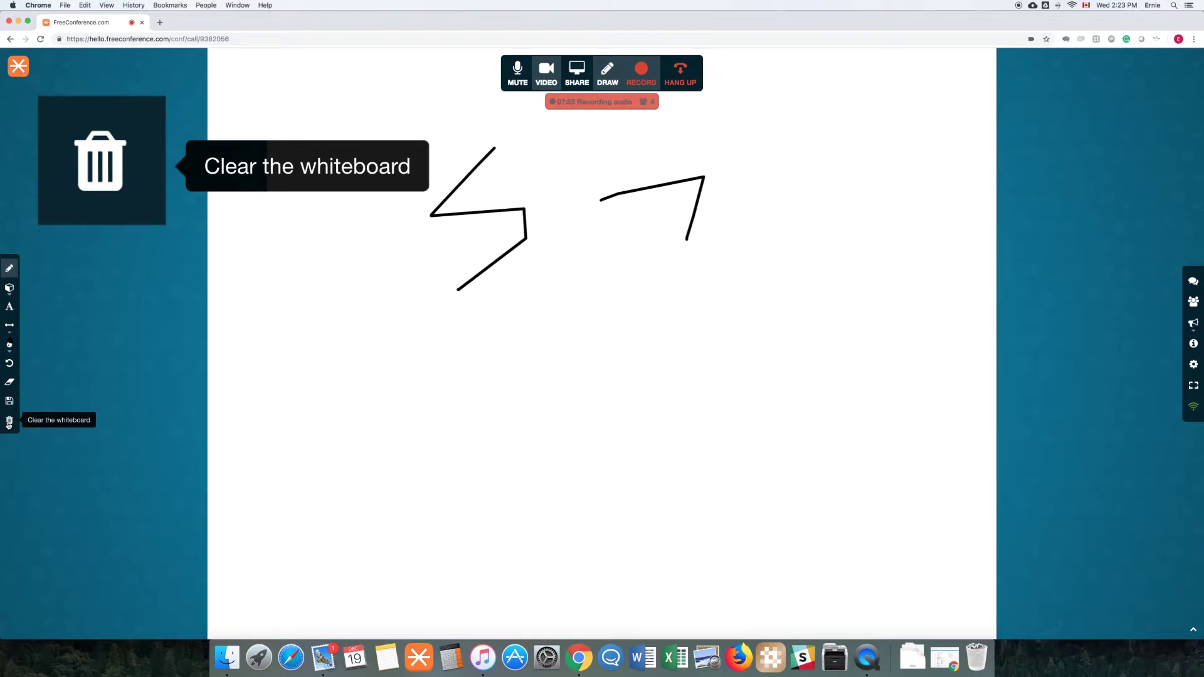
Step: Clear the whiteboard and confirm, removing both black pen strokes
left_click(9, 422)
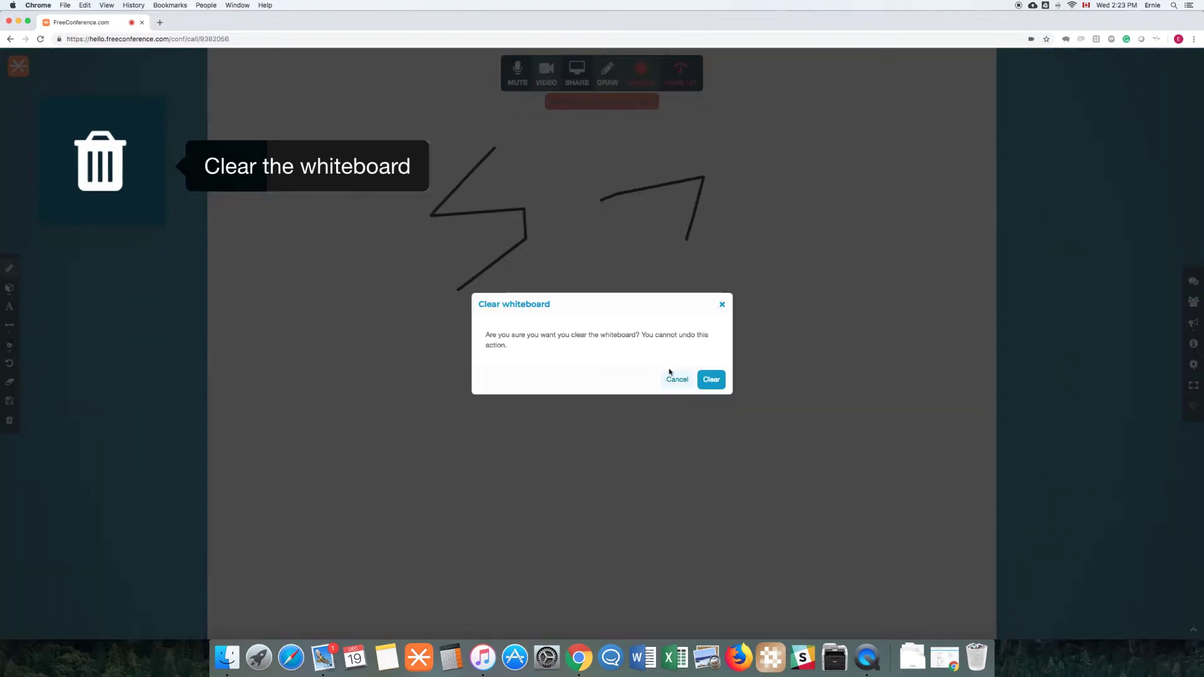
left_click(706, 382)
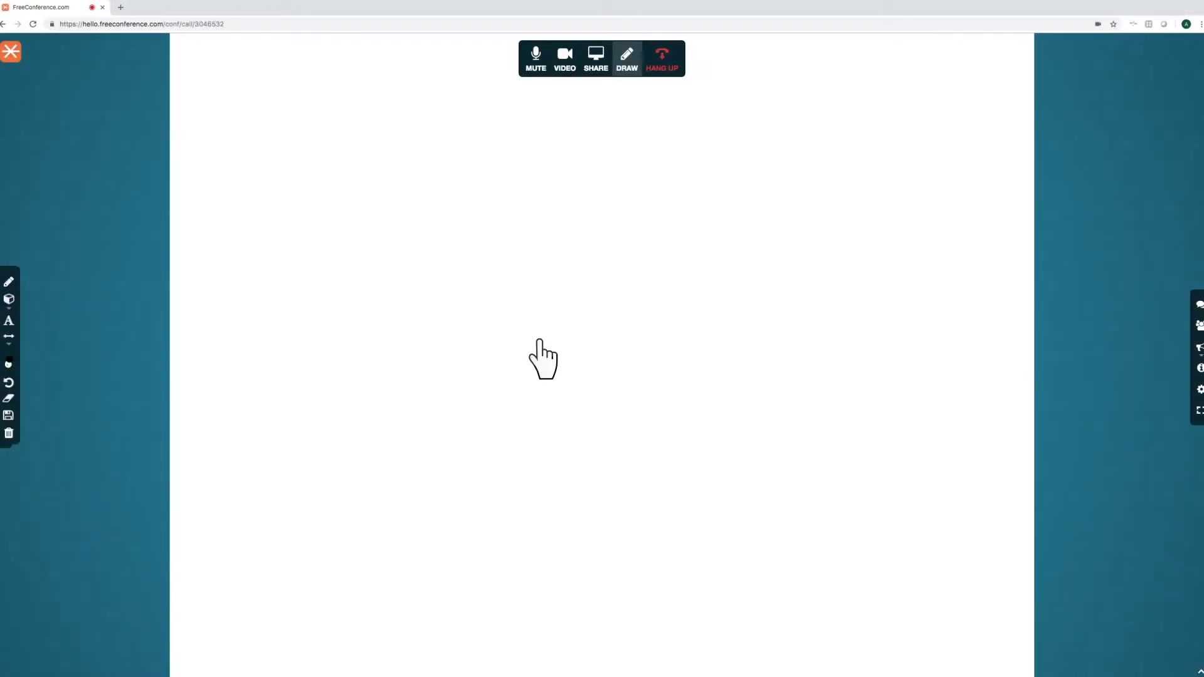
Step: Place a purple ring and a purple left-pointing arrow on the whiteboard
left_click(9, 309)
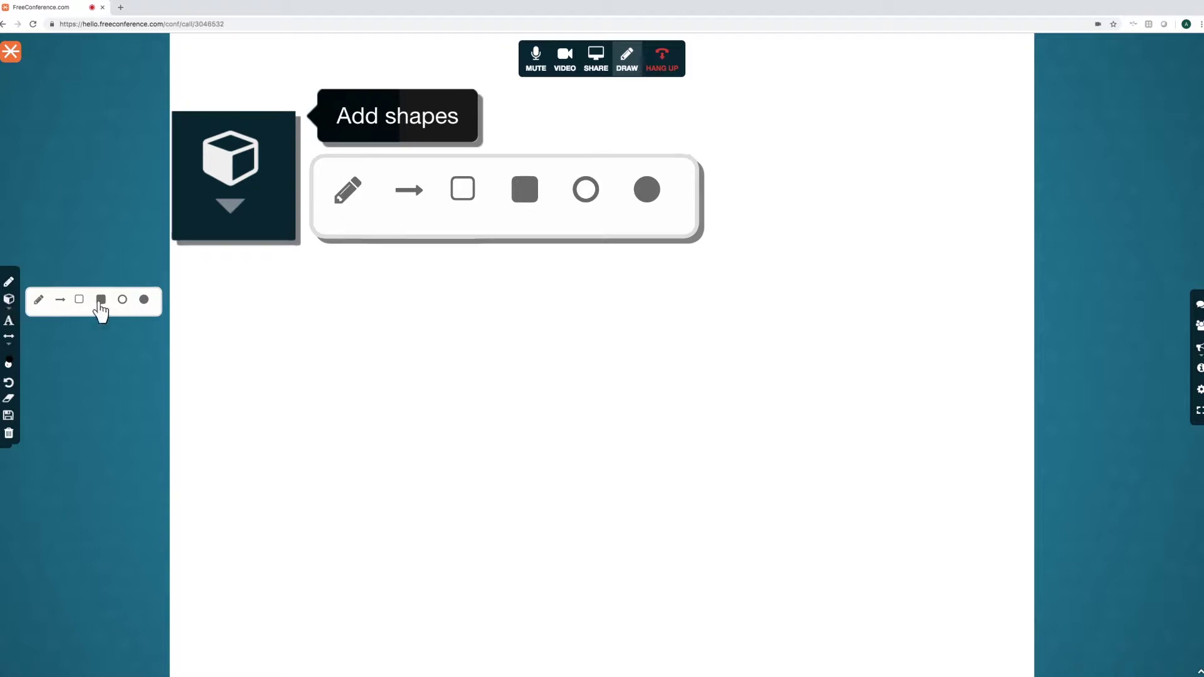
left_click(316, 356)
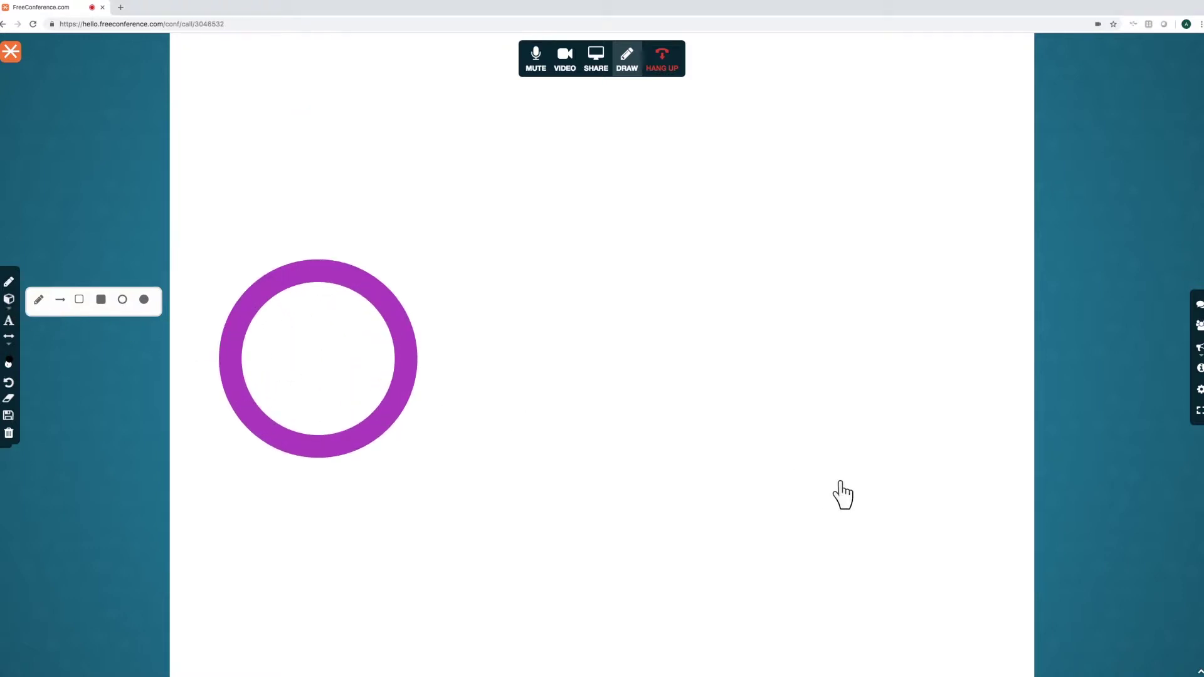
left_click_drag(842, 496, 612, 498)
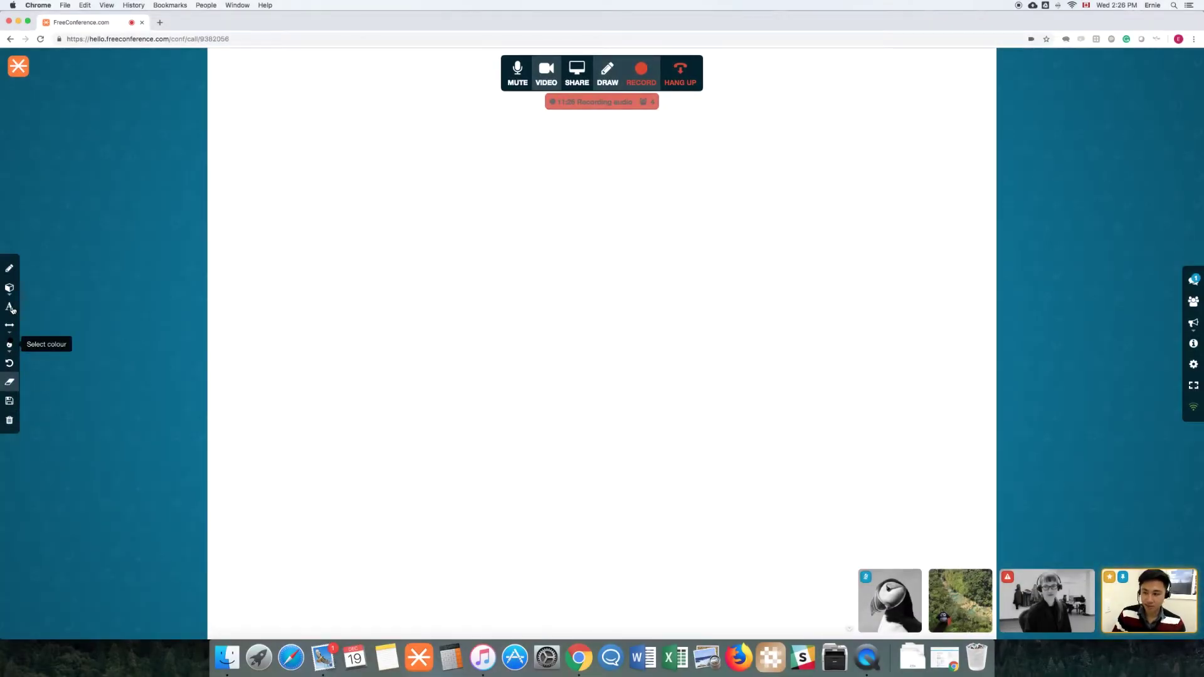
Step: Add the text 'Sample' to the whiteboard
left_click(11, 308)
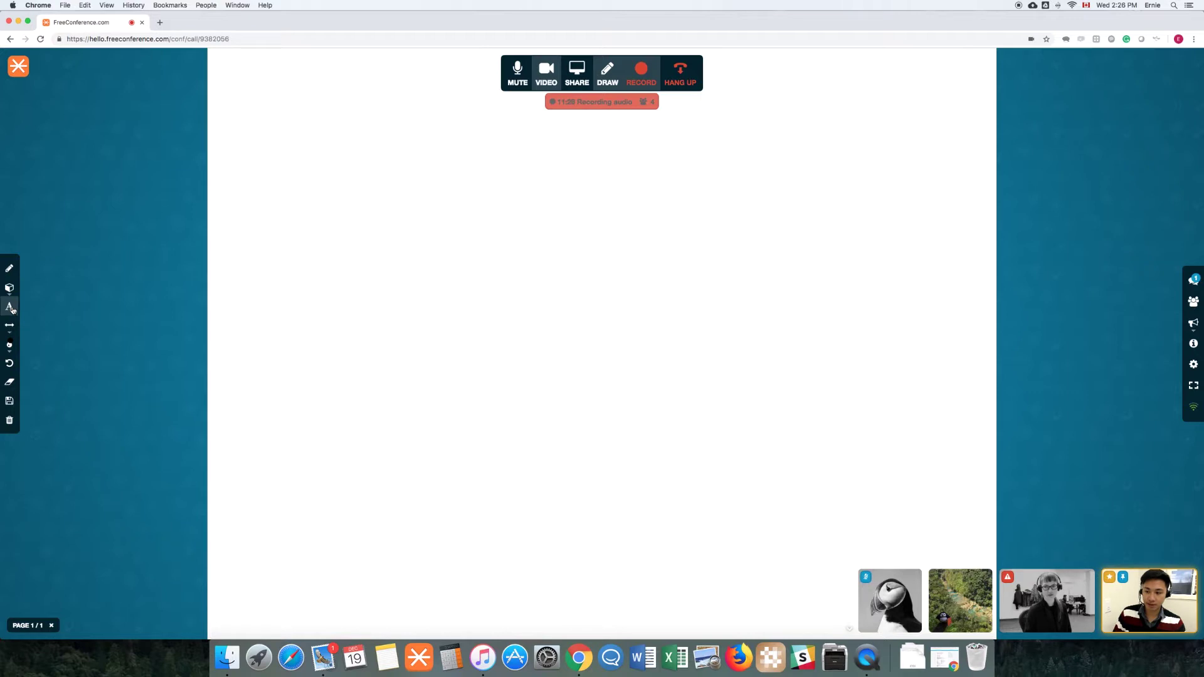
left_click(390, 383)
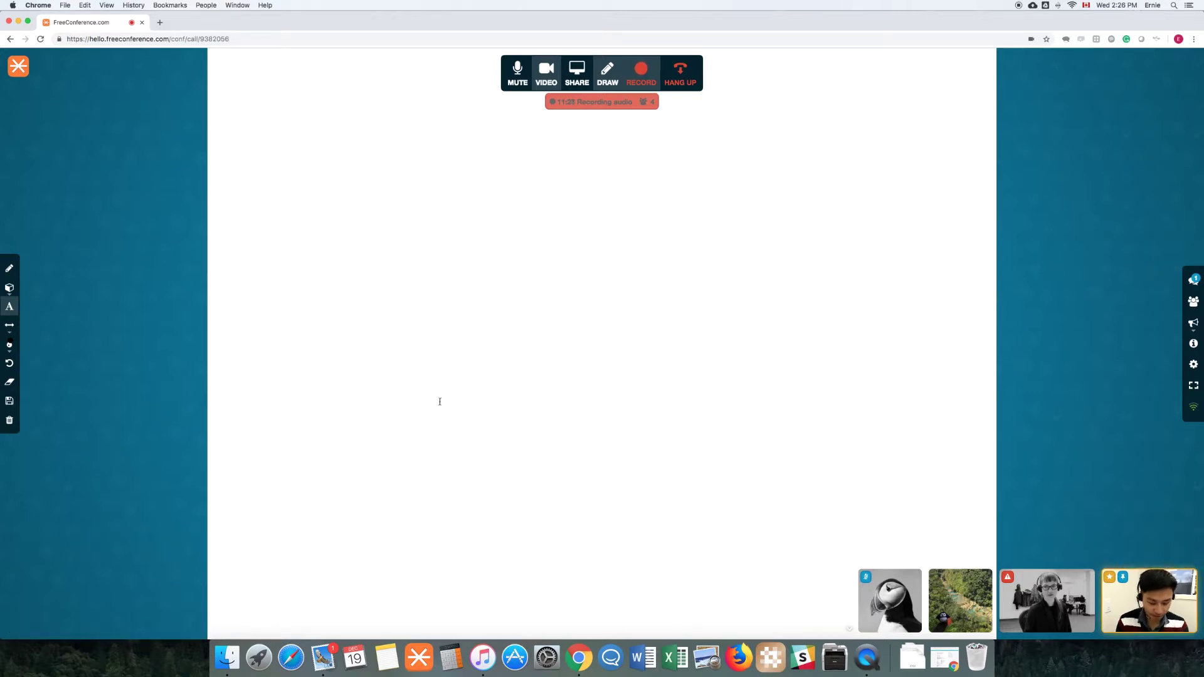
type("Sample")
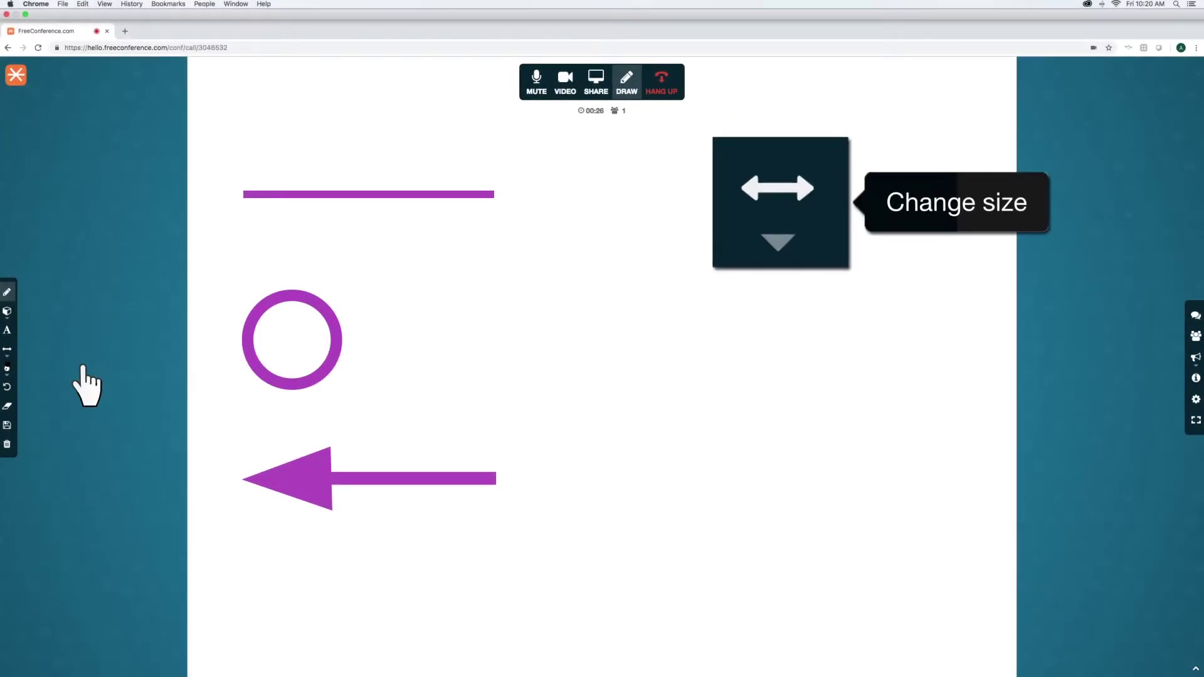
Step: At size 5, draw a green line, ring and left-pointing arrow on the right
left_click(7, 349)
left_click_drag(56, 351, 103, 351)
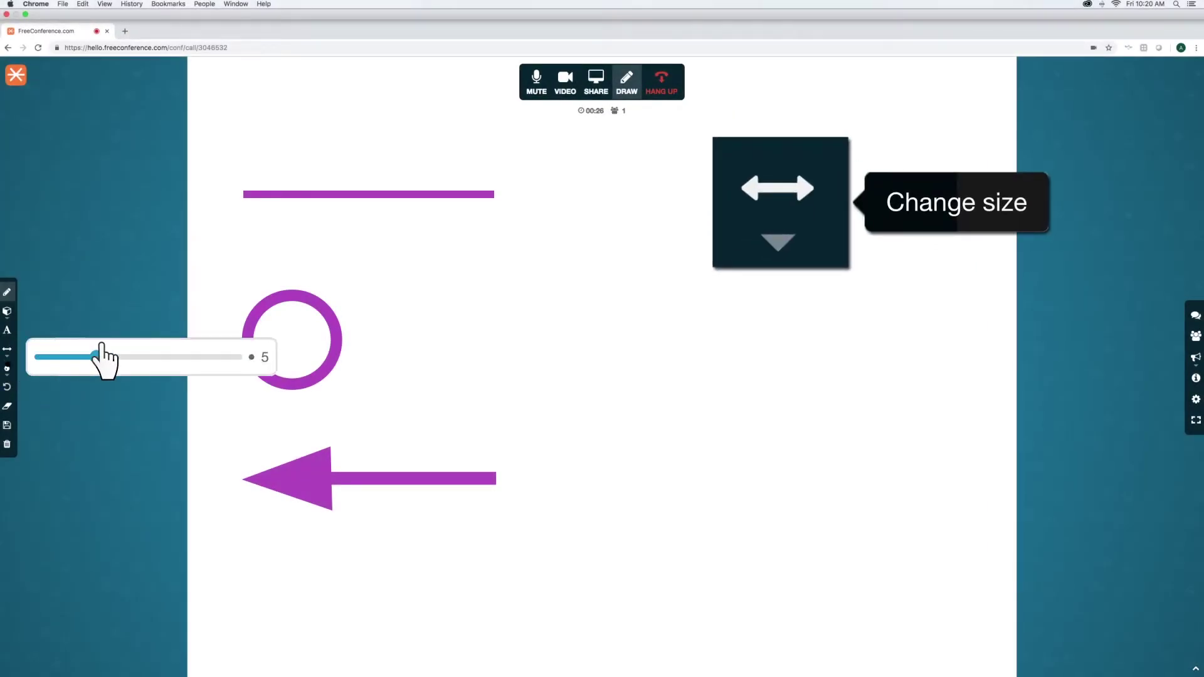
left_click_drag(633, 195, 885, 195)
left_click(7, 312)
left_click(123, 312)
left_click(750, 339)
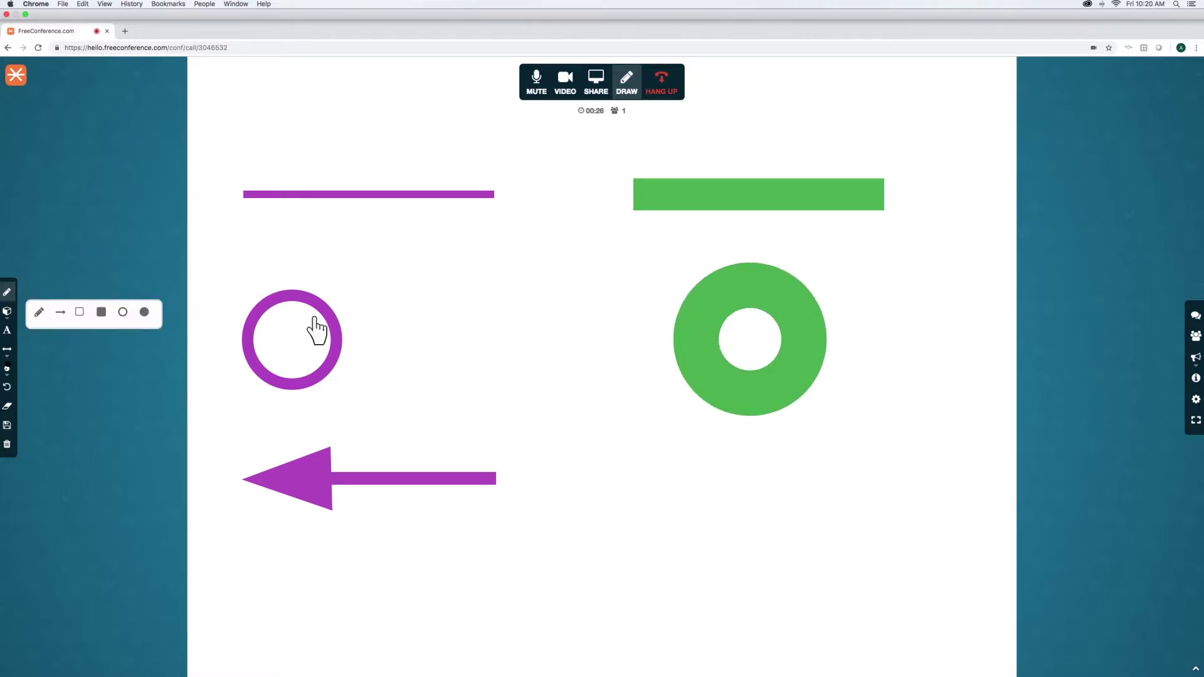
left_click(60, 312)
left_click_drag(875, 479, 603, 483)
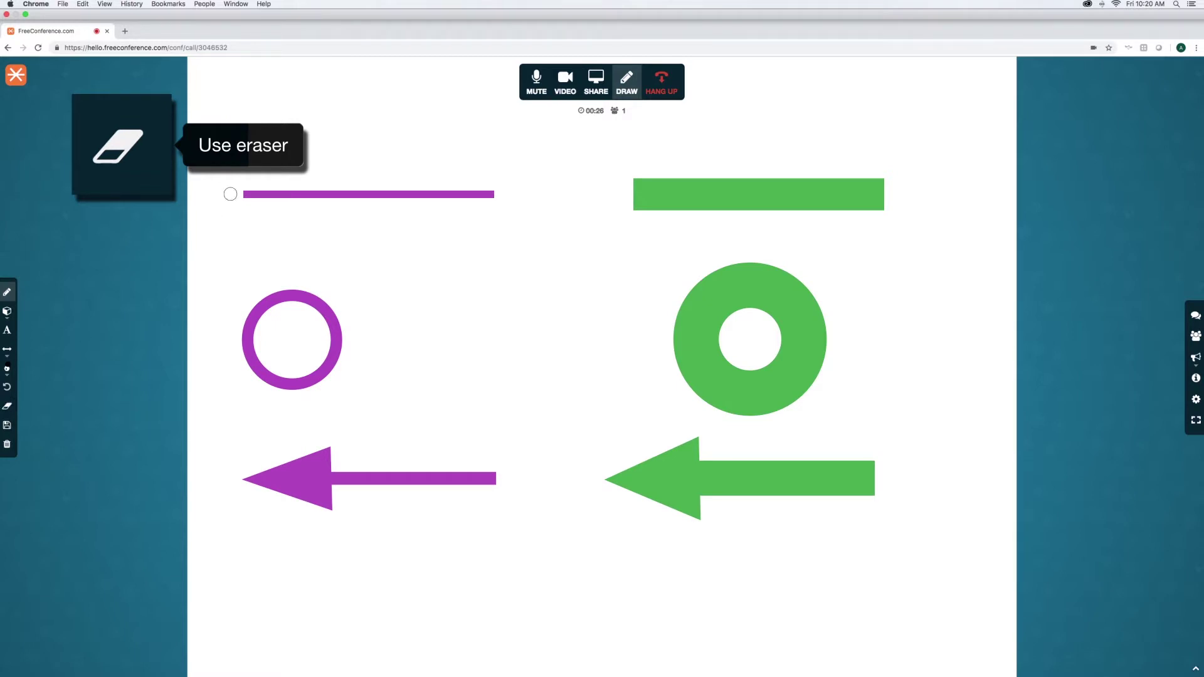
Step: Erase the top purple line, raise the size to 5, and undo your purple shapes
left_click_drag(231, 194, 513, 195)
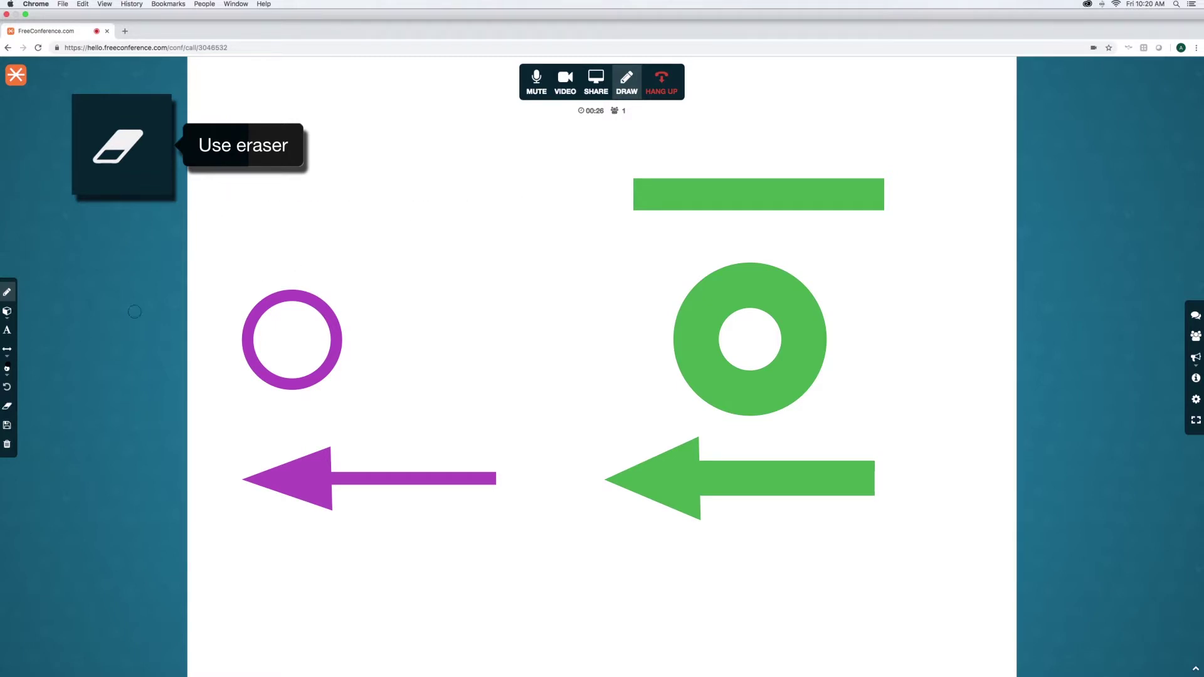
left_click(7, 368)
left_click_drag(36, 357, 100, 357)
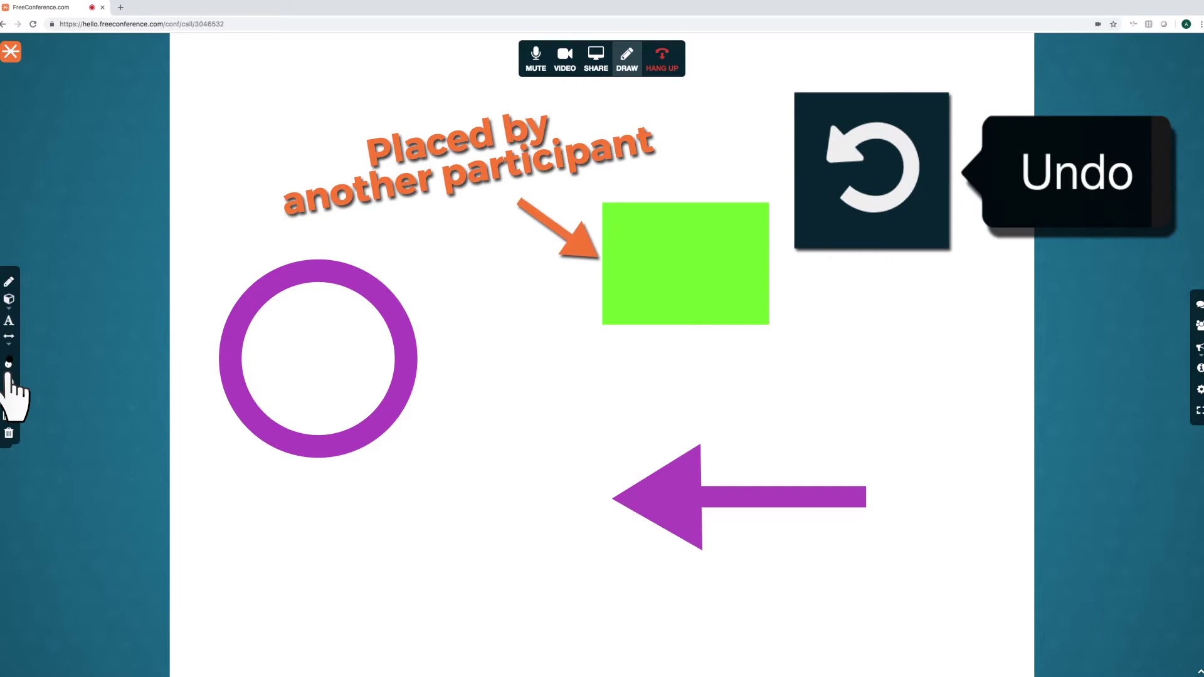
left_click(8, 378)
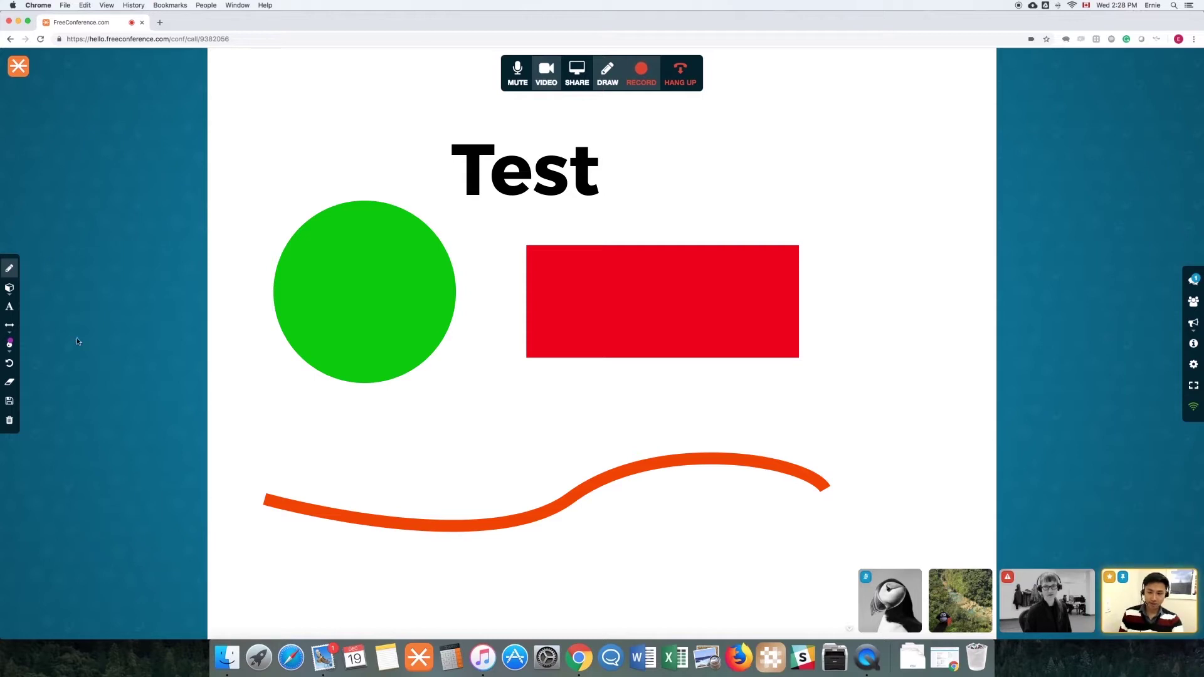
Step: Save the whiteboard drawing as a PNG screenshot shared in the chat
left_click(11, 408)
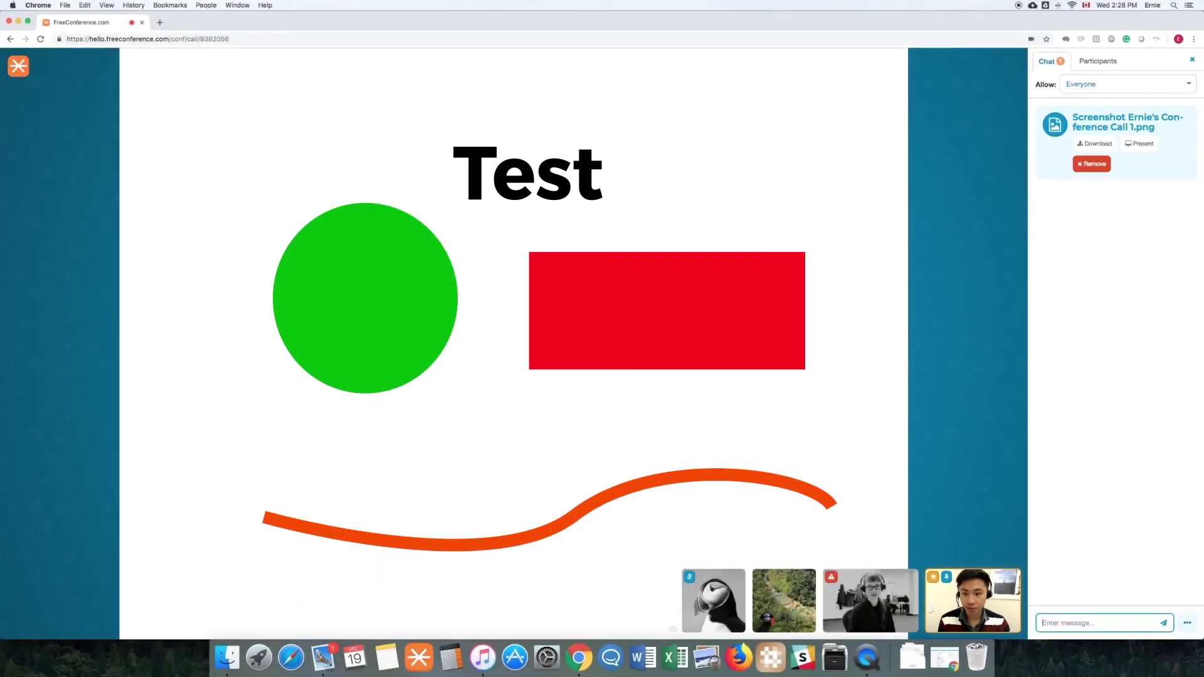
mouse_move(5, 399)
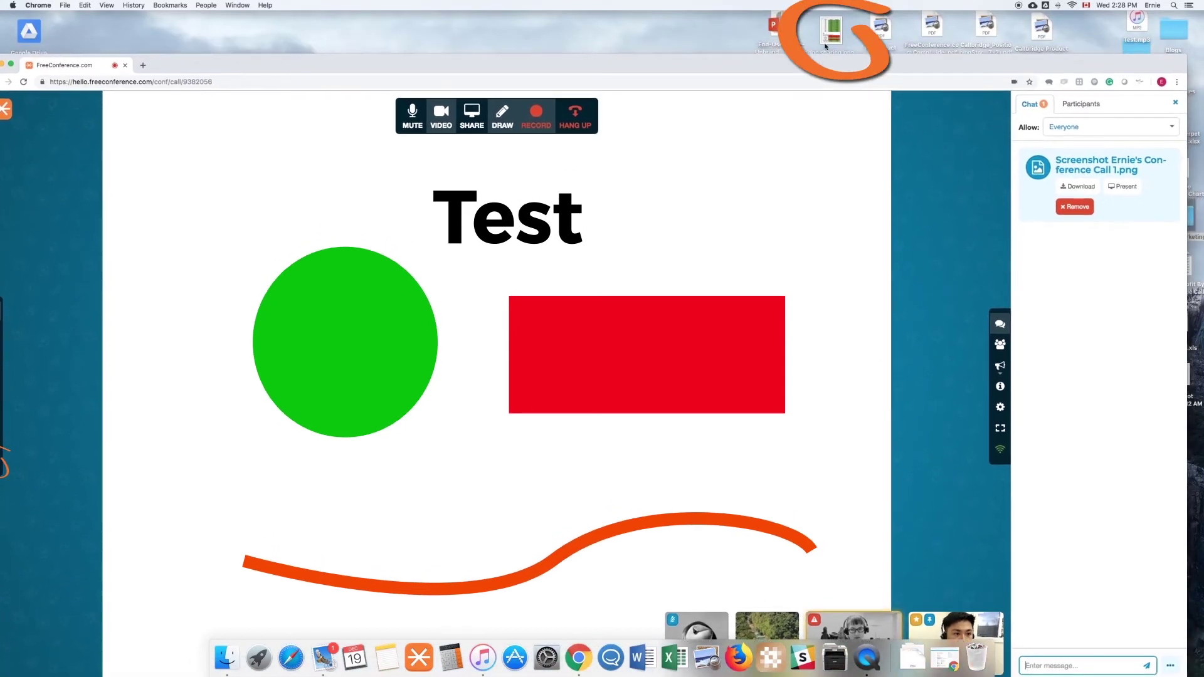
Step: Upload doc sharing.png to the chat, present it to the call, and turn on drawing over it
mouse_move(833, 27)
left_mouse_down()
mouse_move(895, 84)
mouse_move(1067, 303)
left_mouse_up()
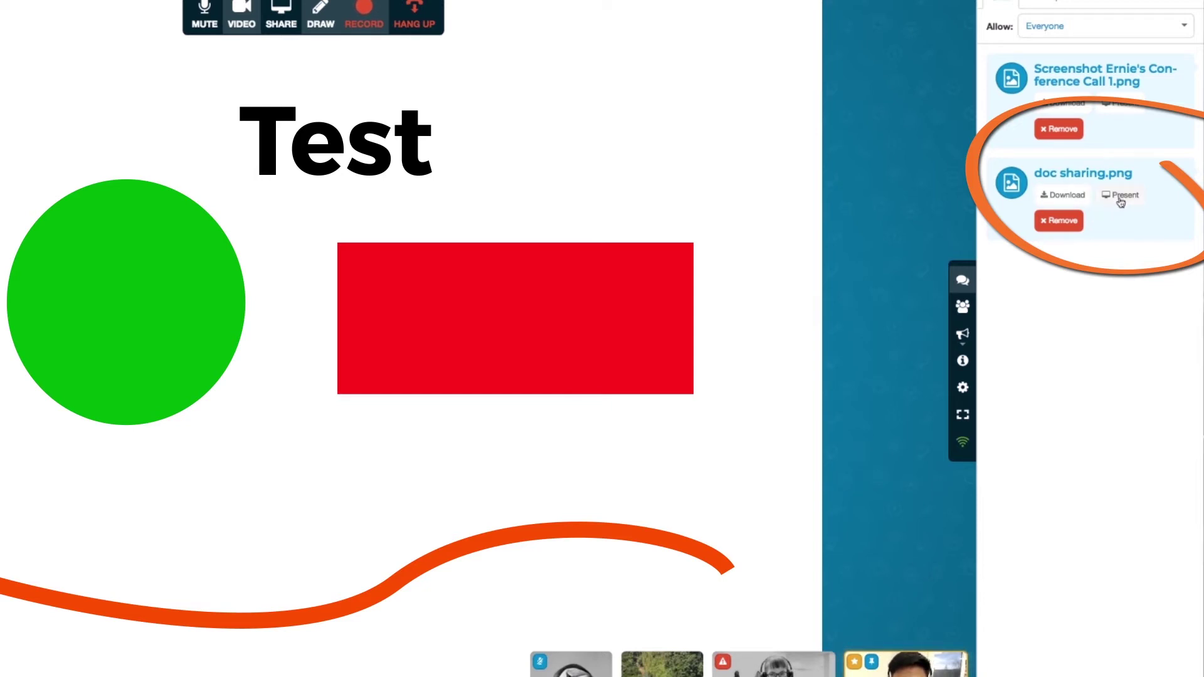
left_click(1120, 200)
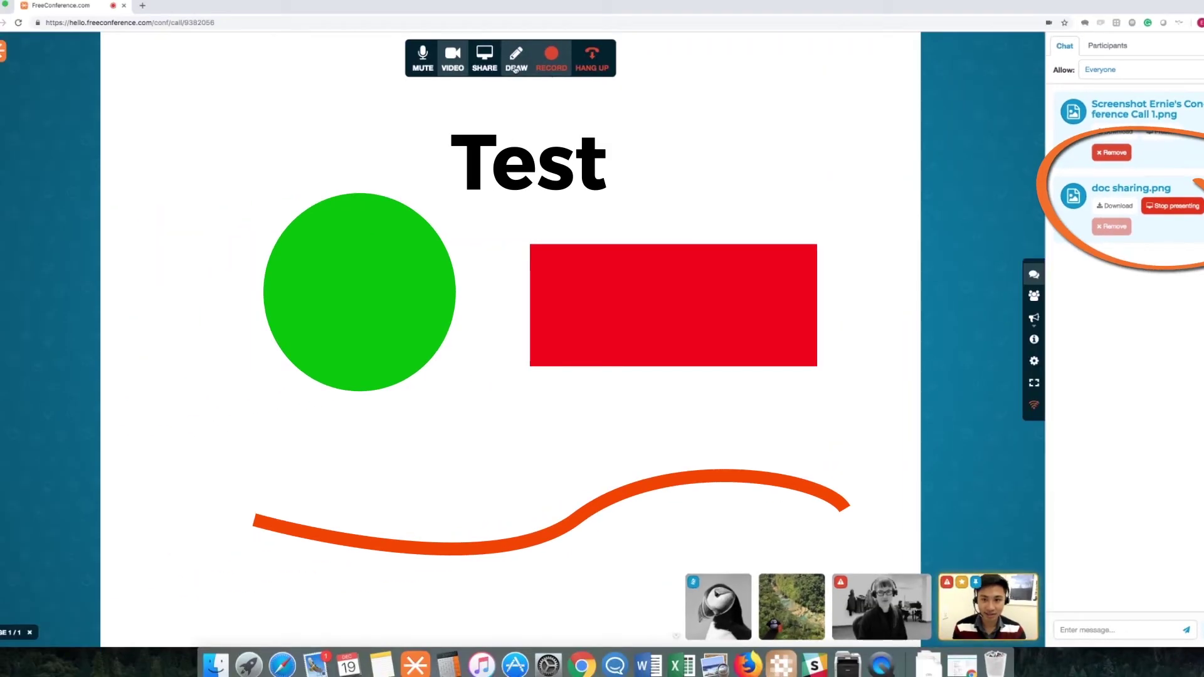
left_click(516, 69)
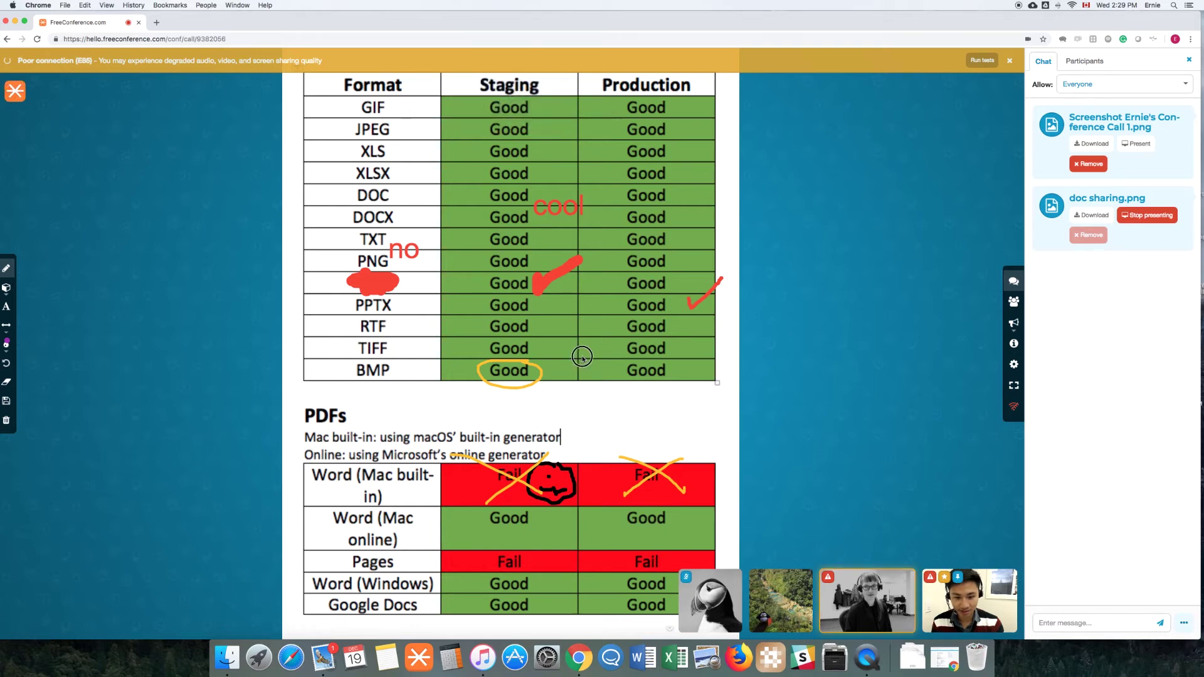
Step: Draw a purple mark below the TIFF and BMP rows, then clear all annotations
left_click_drag(581, 357, 611, 399)
left_click(6, 421)
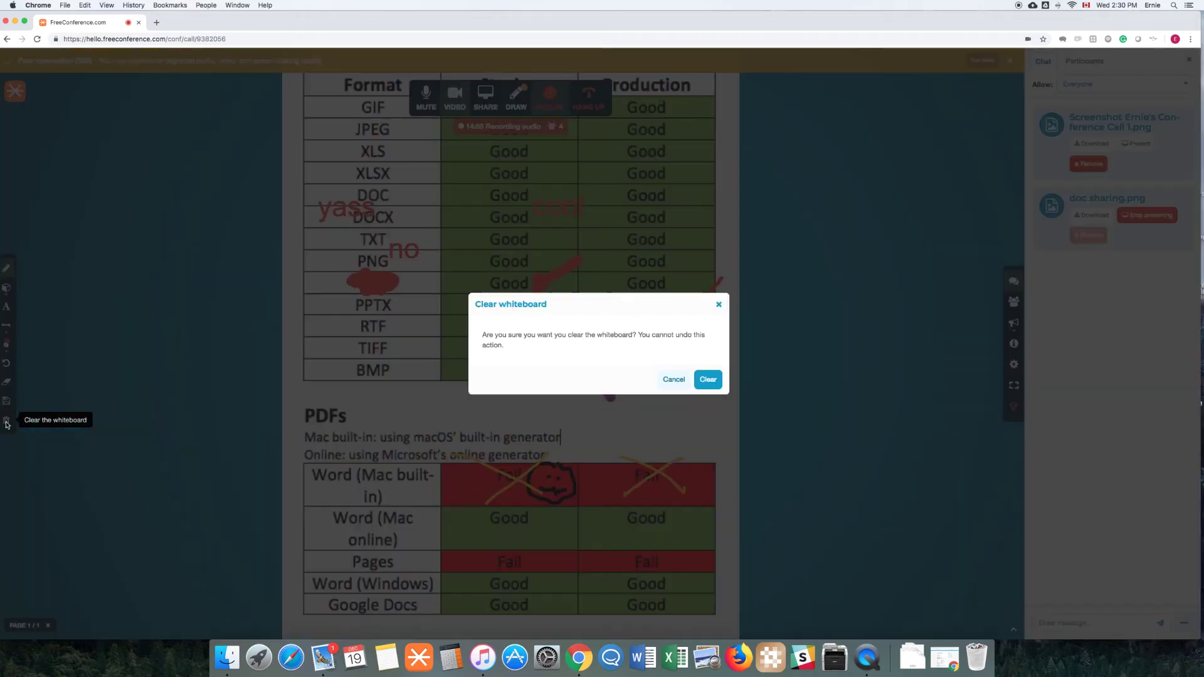
left_click(708, 381)
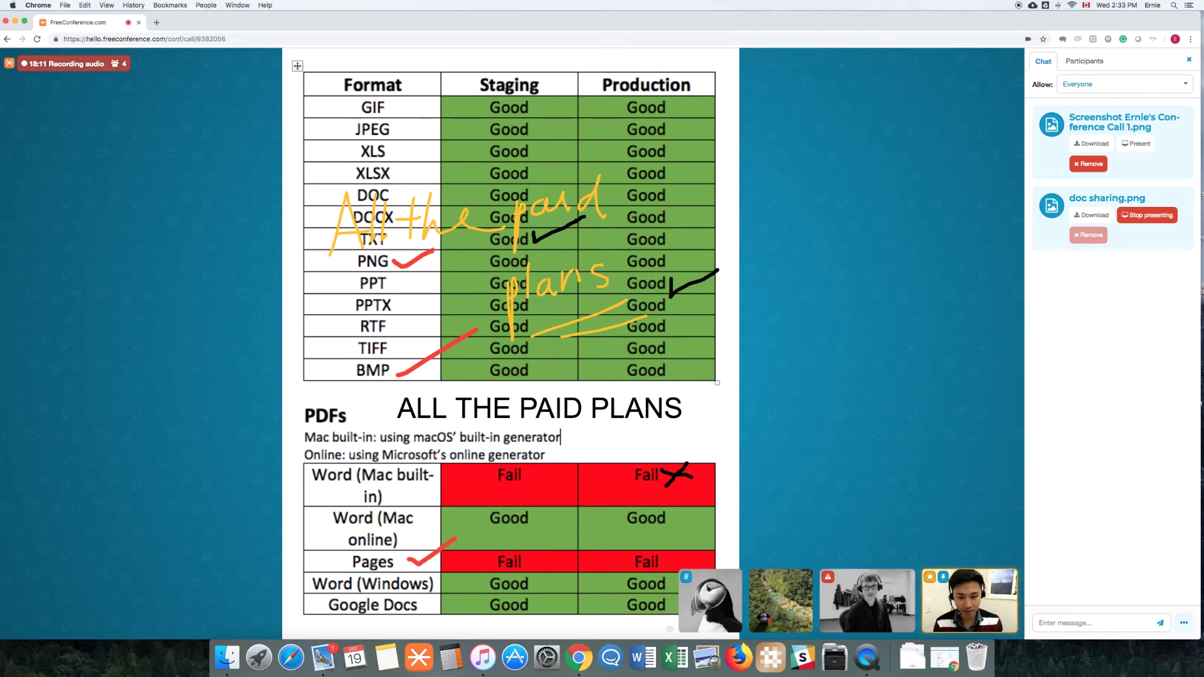
Step: Bring the yellow pen beneath the 'ALL THE PAID PLANS' text to underline it
mouse_move(696, 431)
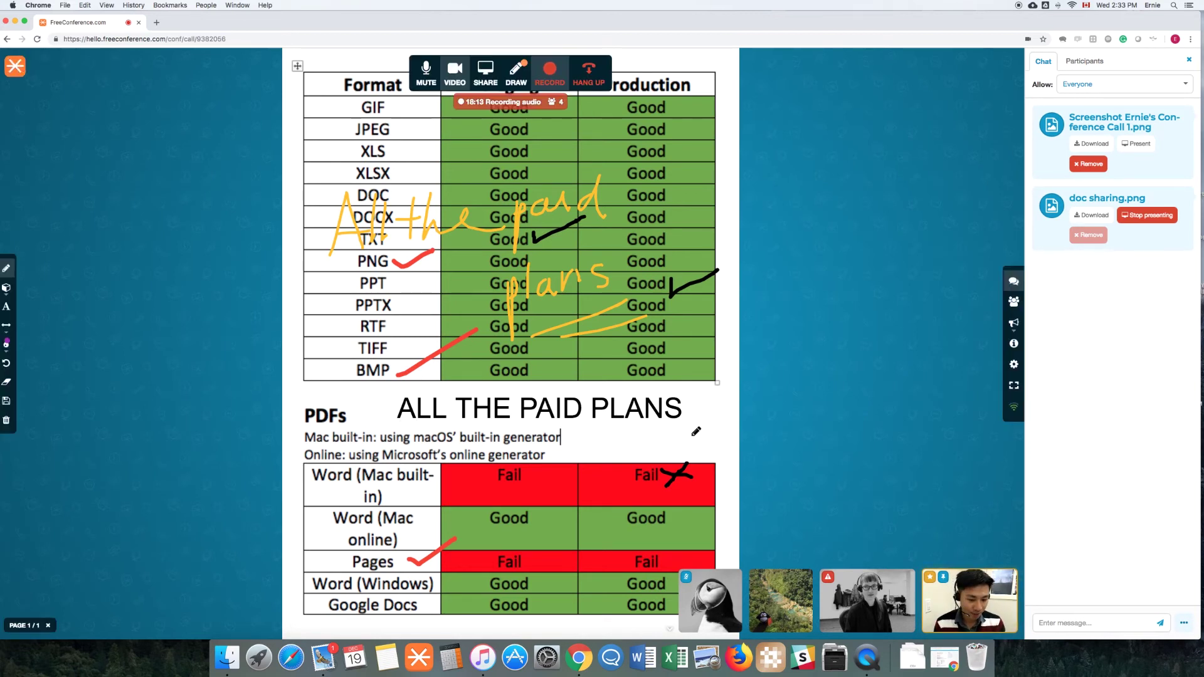